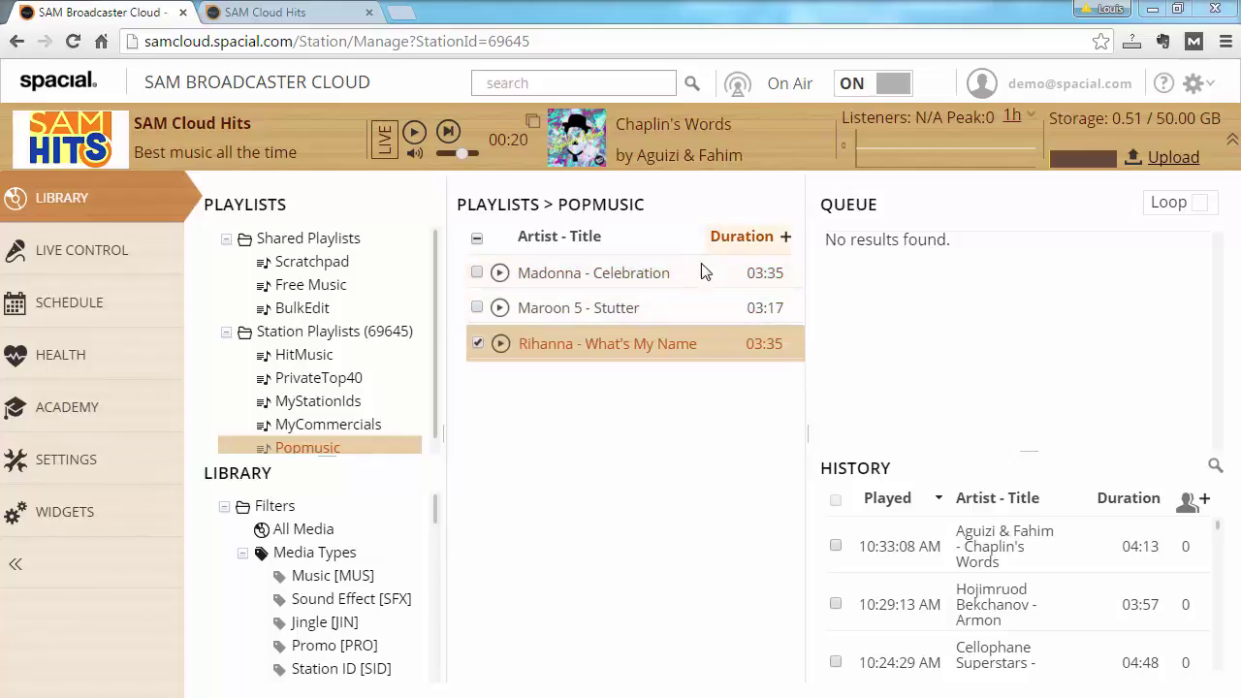
# Step: Bring up the actions menu for Rihanna's What's My Name in the Popmusic playlist
pyautogui.rightClick(670, 342)
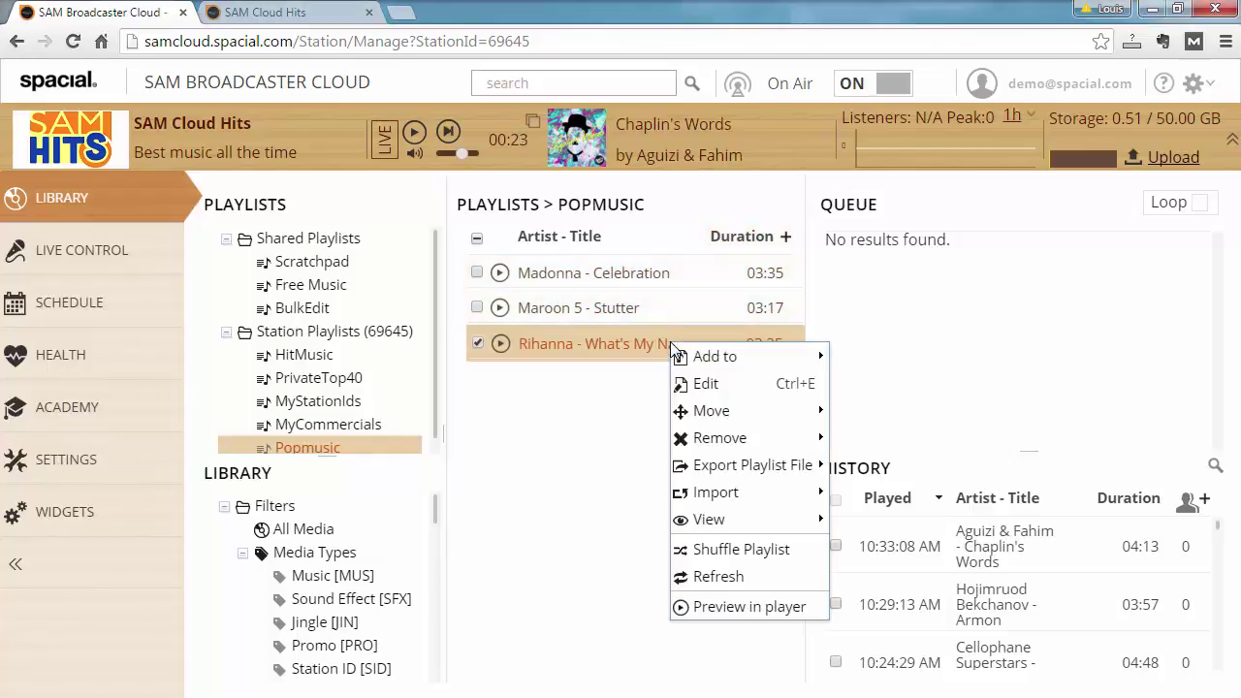
# Step: Edit What's My Name, keeping its media type as Music and lowering priority to 42
pyautogui.click(714, 387)
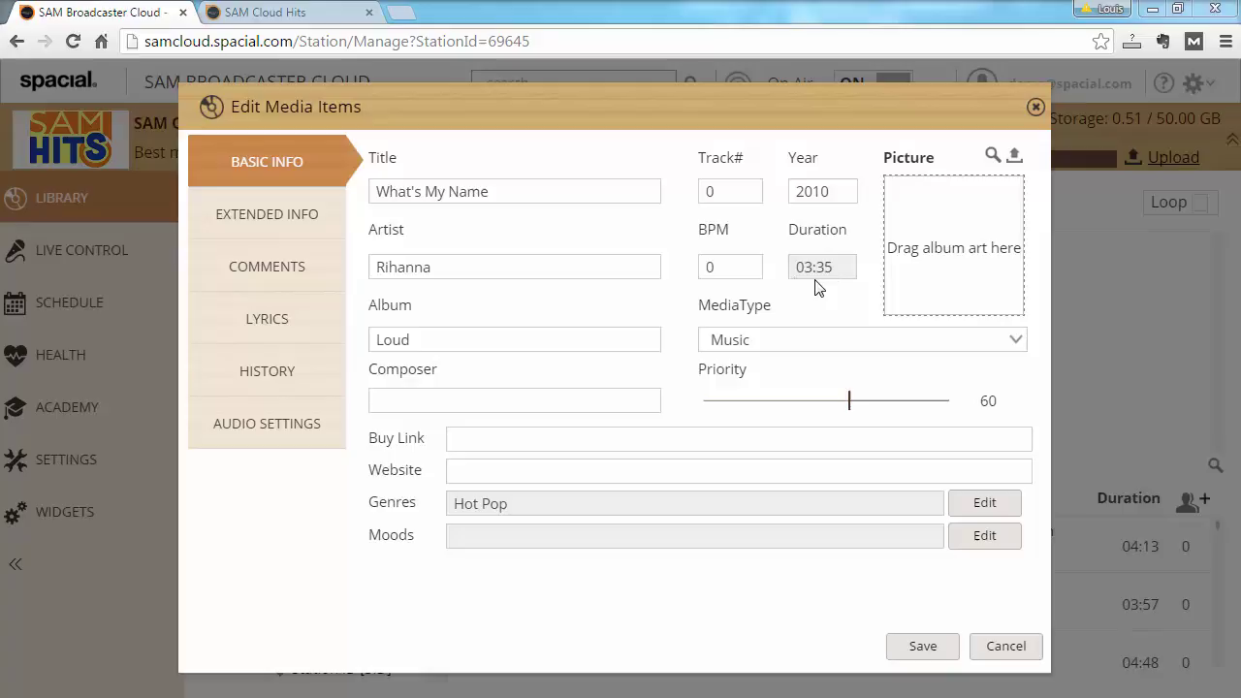
pyautogui.click(752, 342)
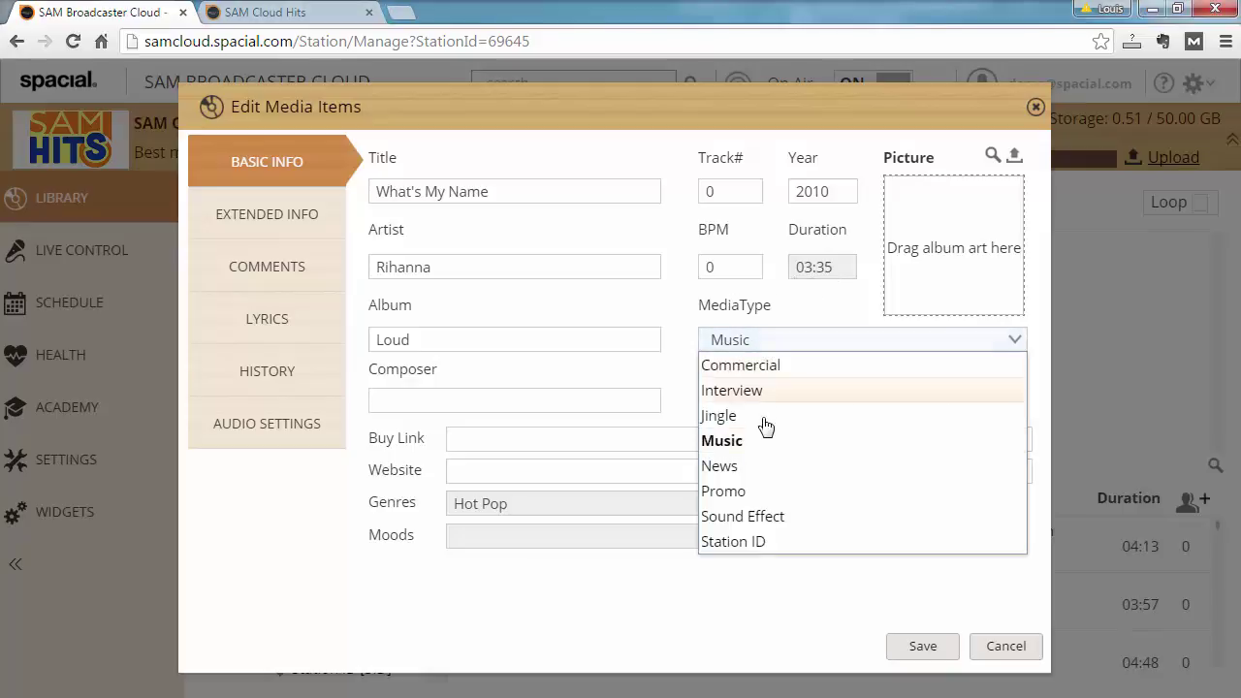
pyautogui.click(815, 307)
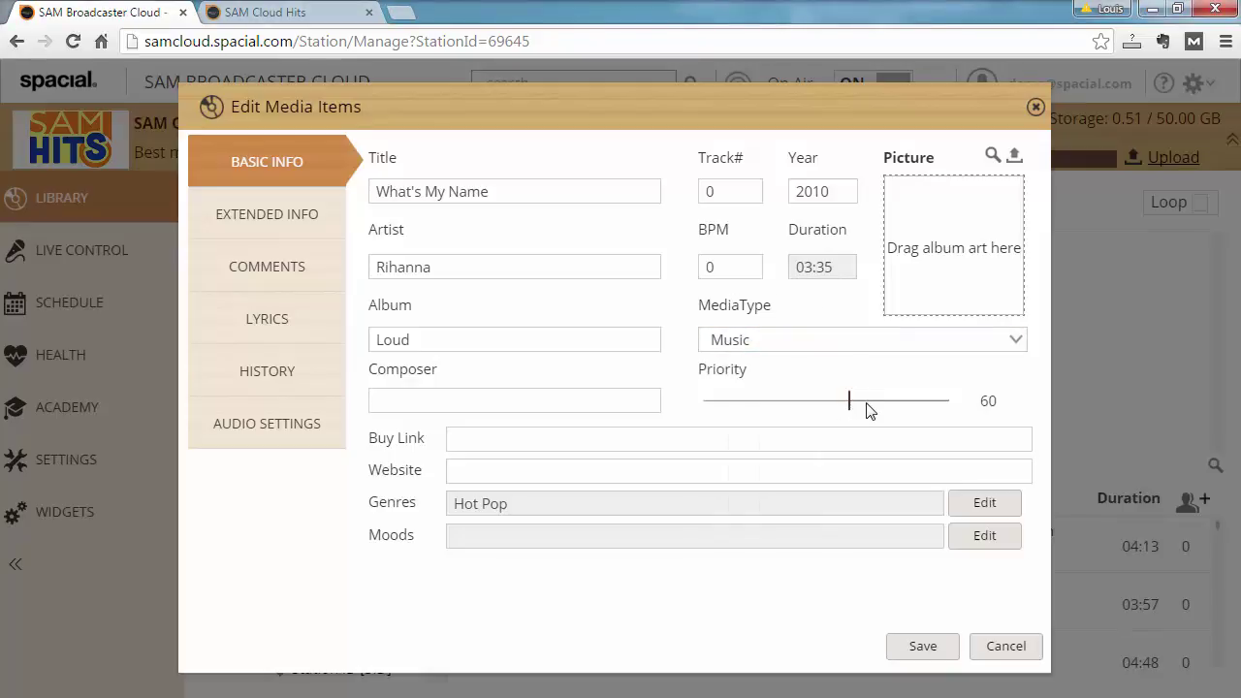
pyautogui.moveTo(846, 410); pyautogui.dragTo(808, 417)
# Step: Select the Buy Link and Website fields, then open and cancel the local picture upload
pyautogui.click(462, 440)
pyautogui.click(465, 471)
pyautogui.click(1015, 158)
# Step: Apply the Loud album cover and details from an online Amazon cover search
pyautogui.click(991, 157)
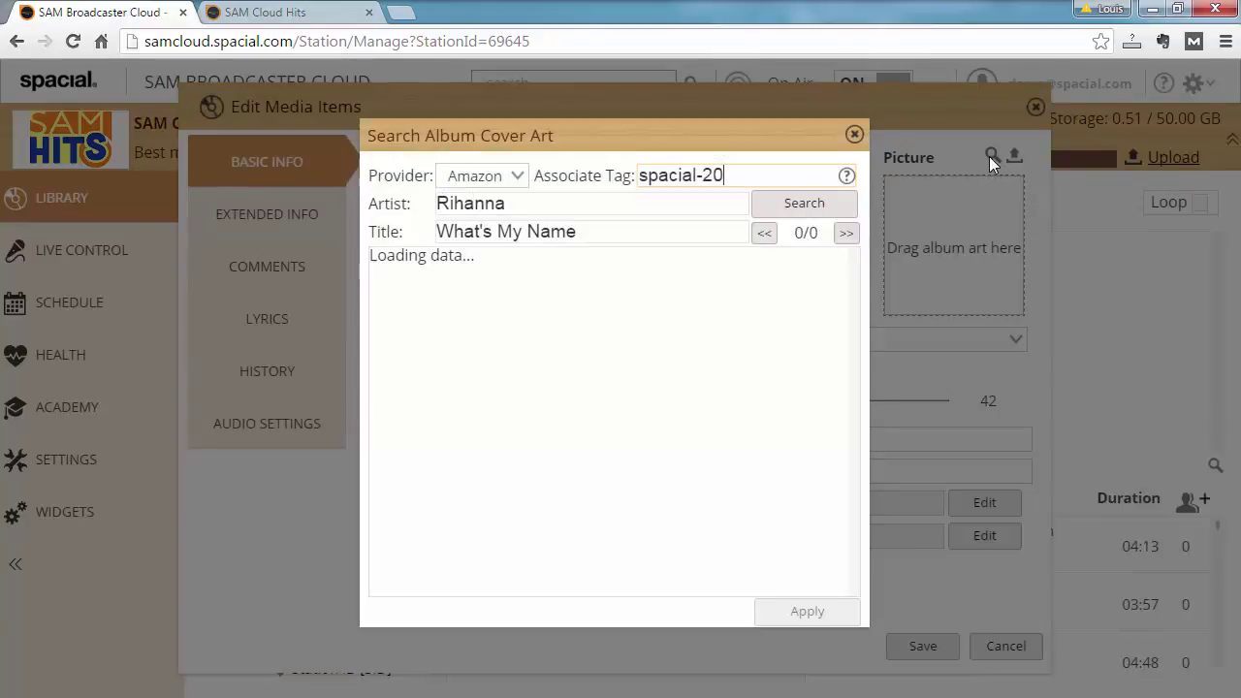
pyautogui.click(517, 178)
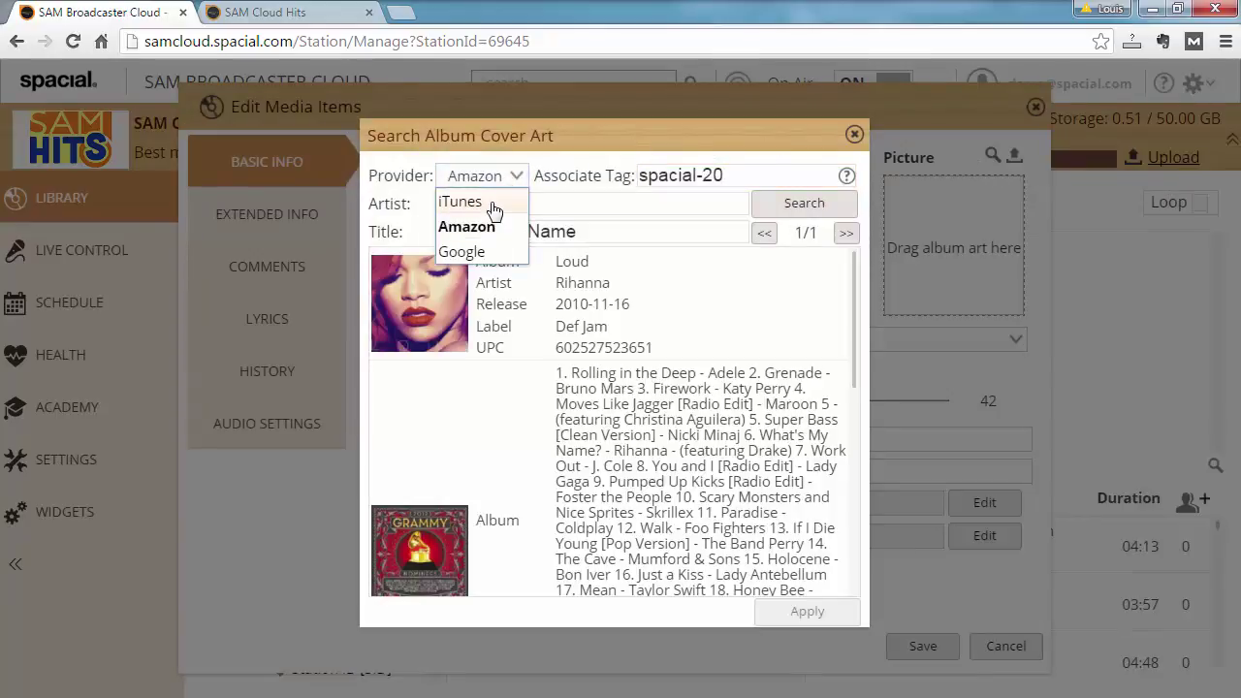
pyautogui.click(559, 173)
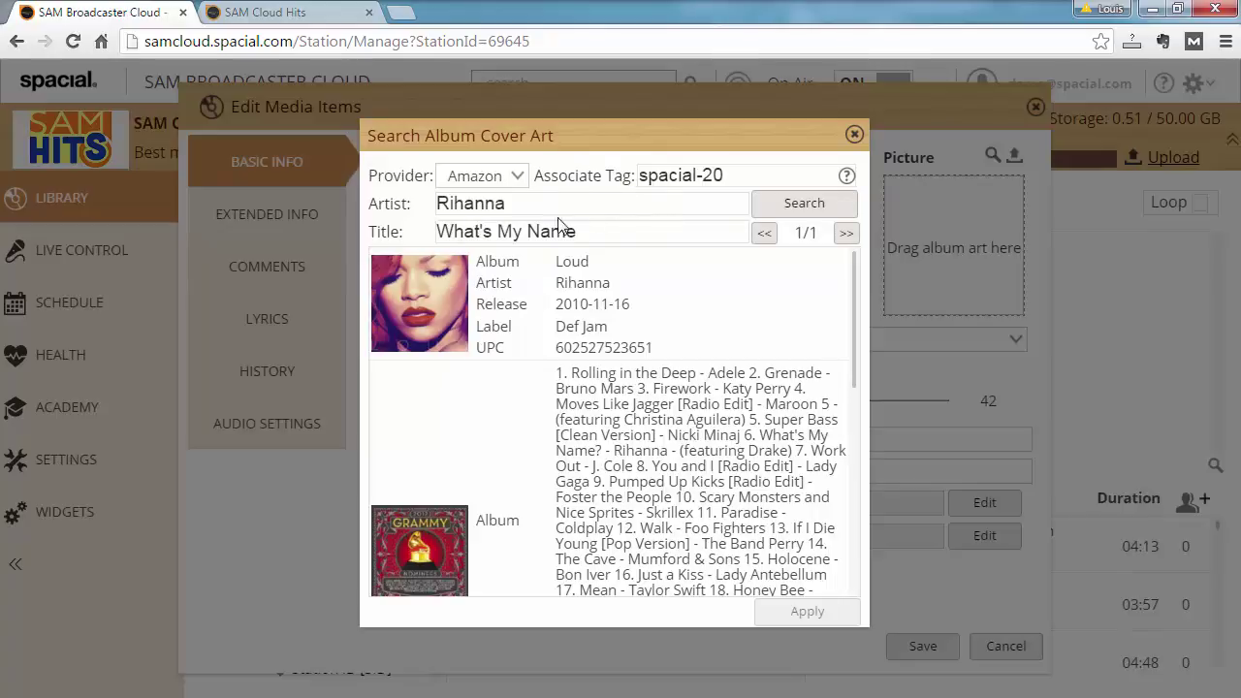
pyautogui.doubleClick(443, 301)
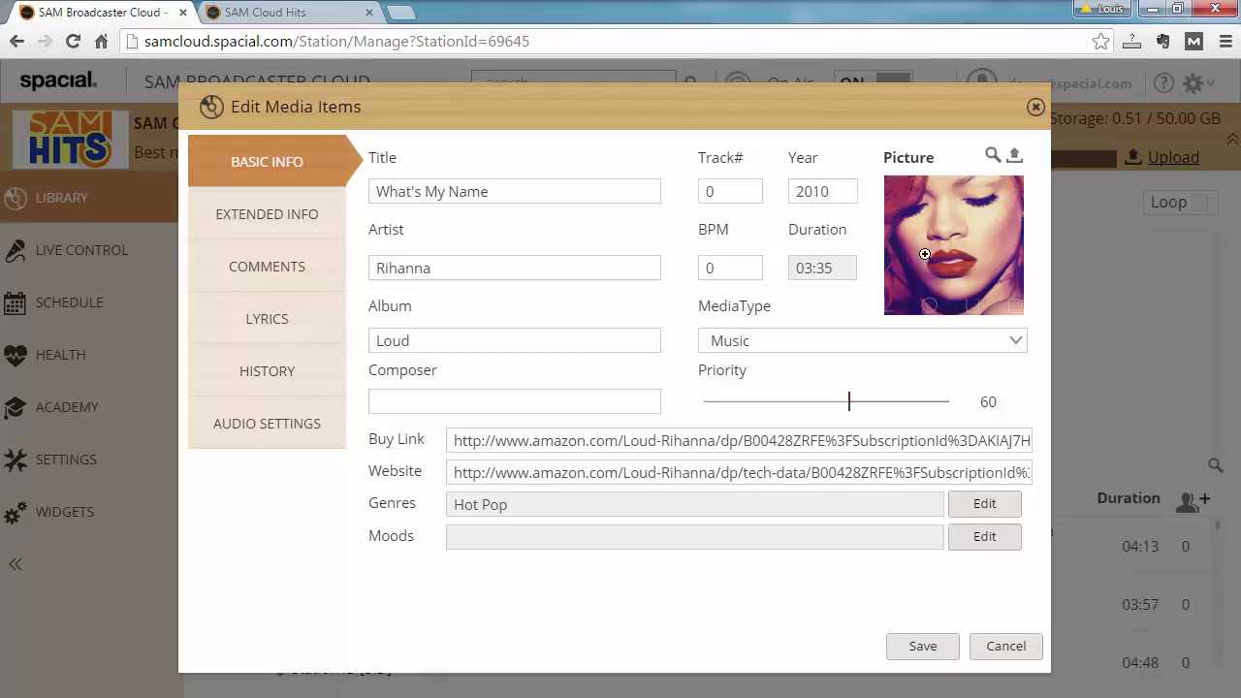
pyautogui.click(463, 439)
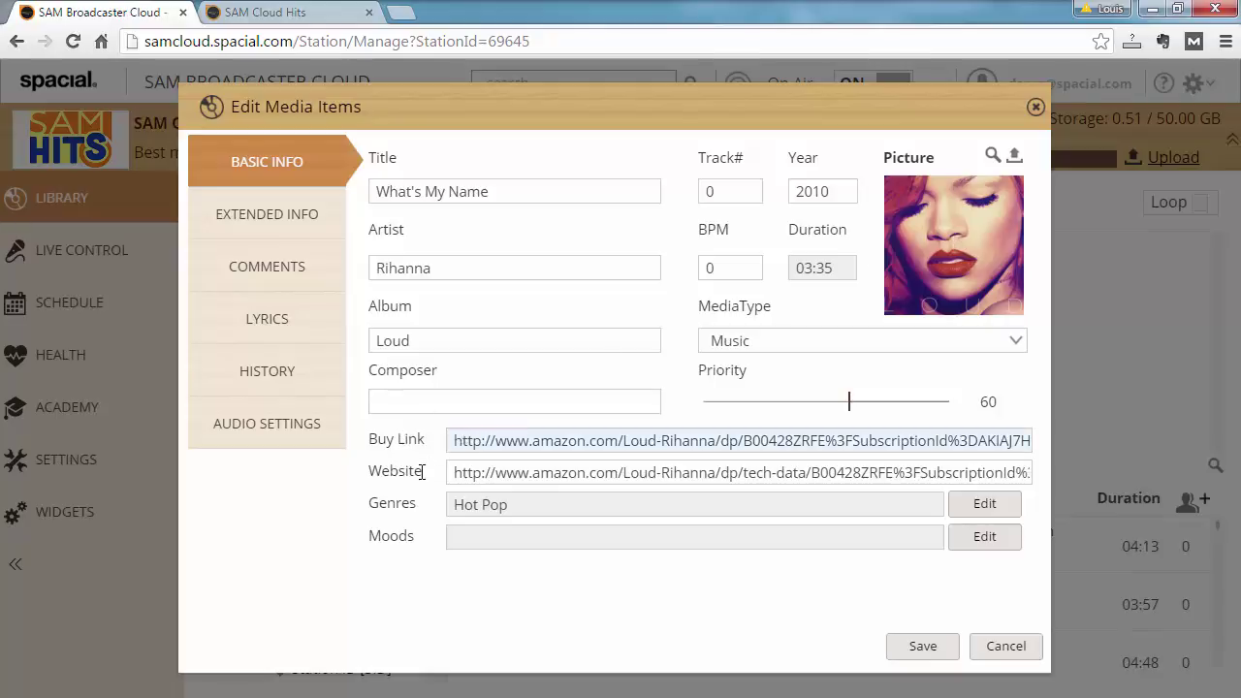
pyautogui.click(490, 471)
pyautogui.click(509, 439)
pyautogui.click(508, 472)
pyautogui.click(509, 439)
pyautogui.click(508, 470)
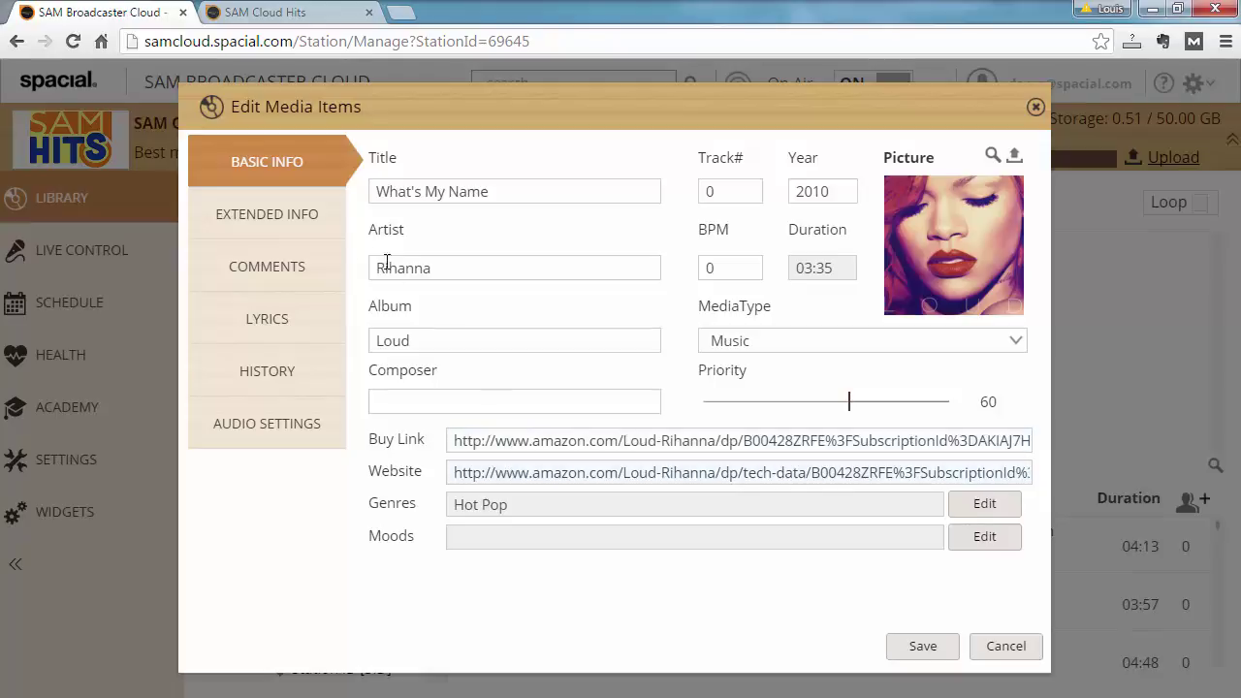
pyautogui.click(310, 227)
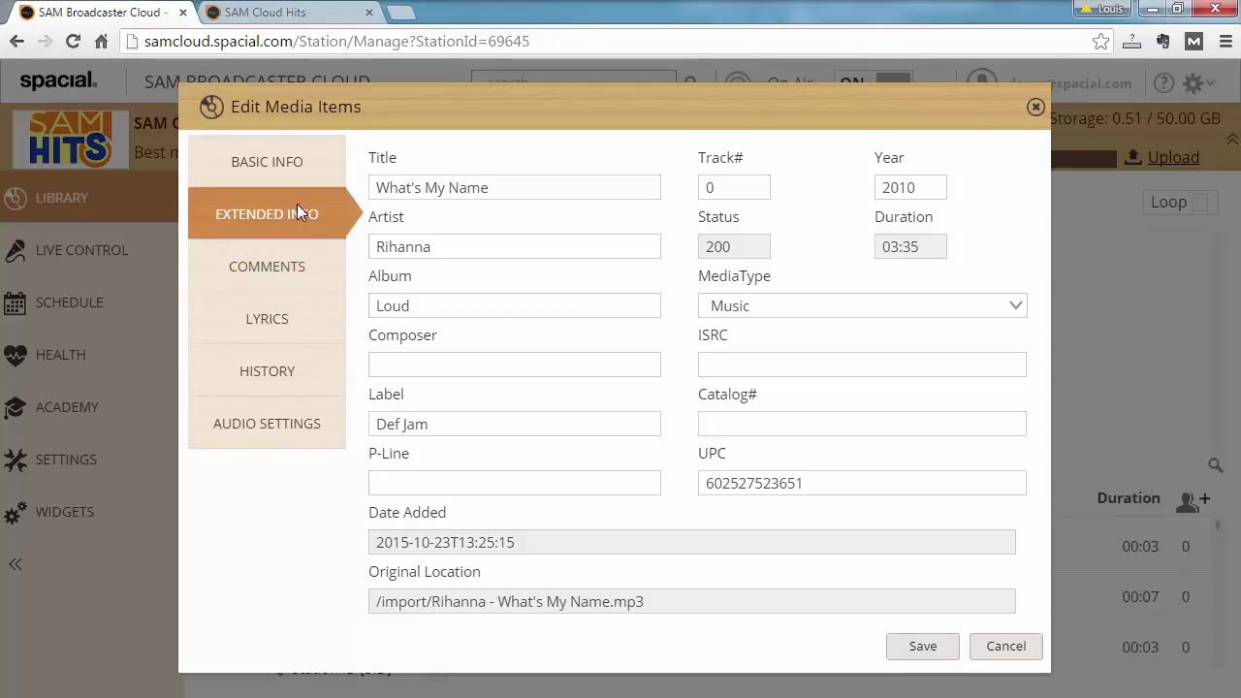
# Step: Review the track's comments and lyrics, then its history of 25 spins over 29 days
pyautogui.click(268, 275)
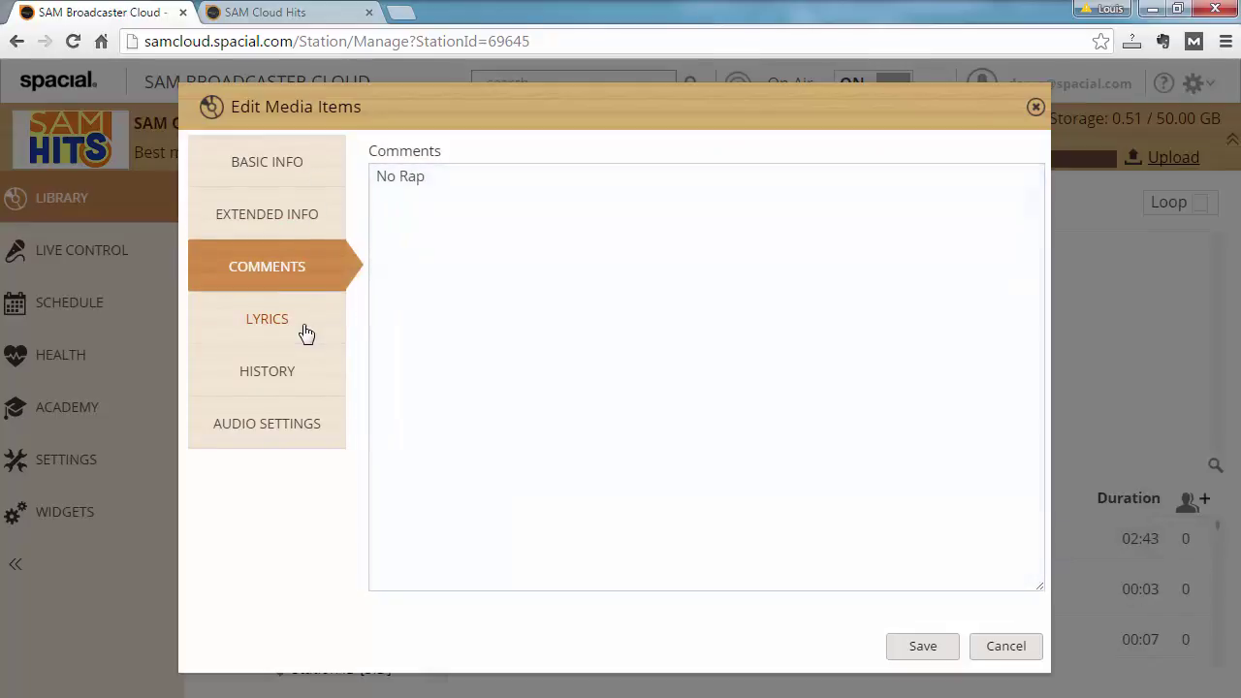
pyautogui.click(303, 328)
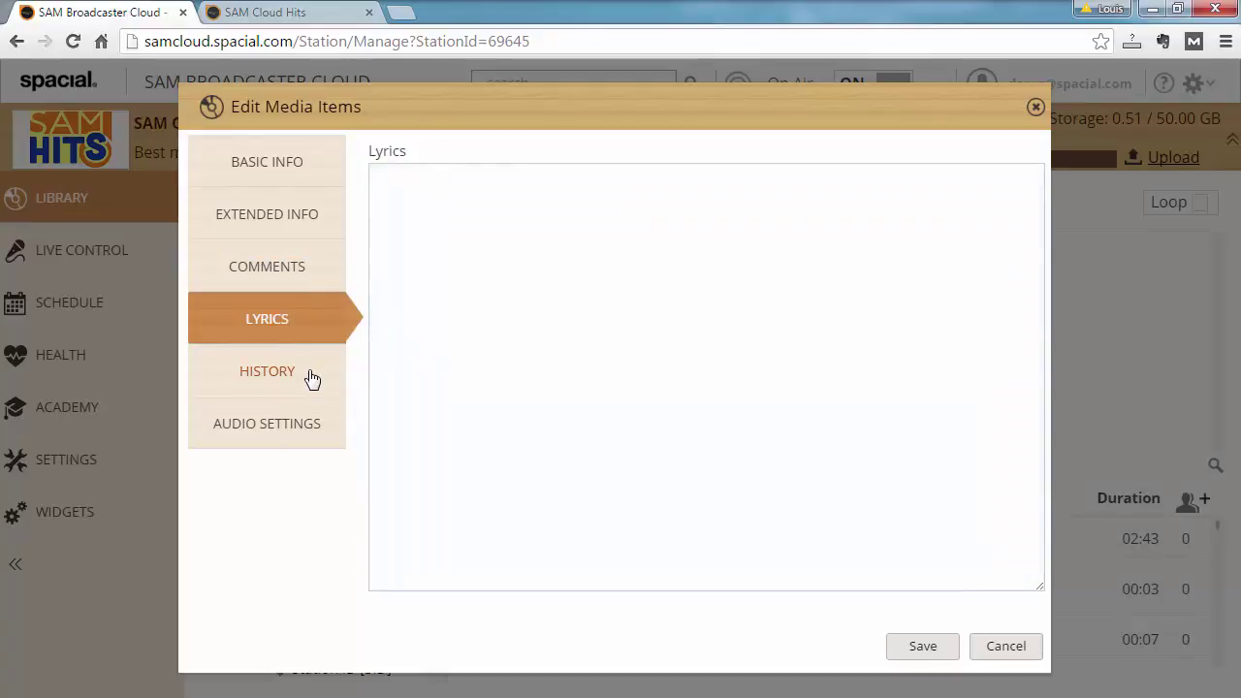
pyautogui.click(309, 371)
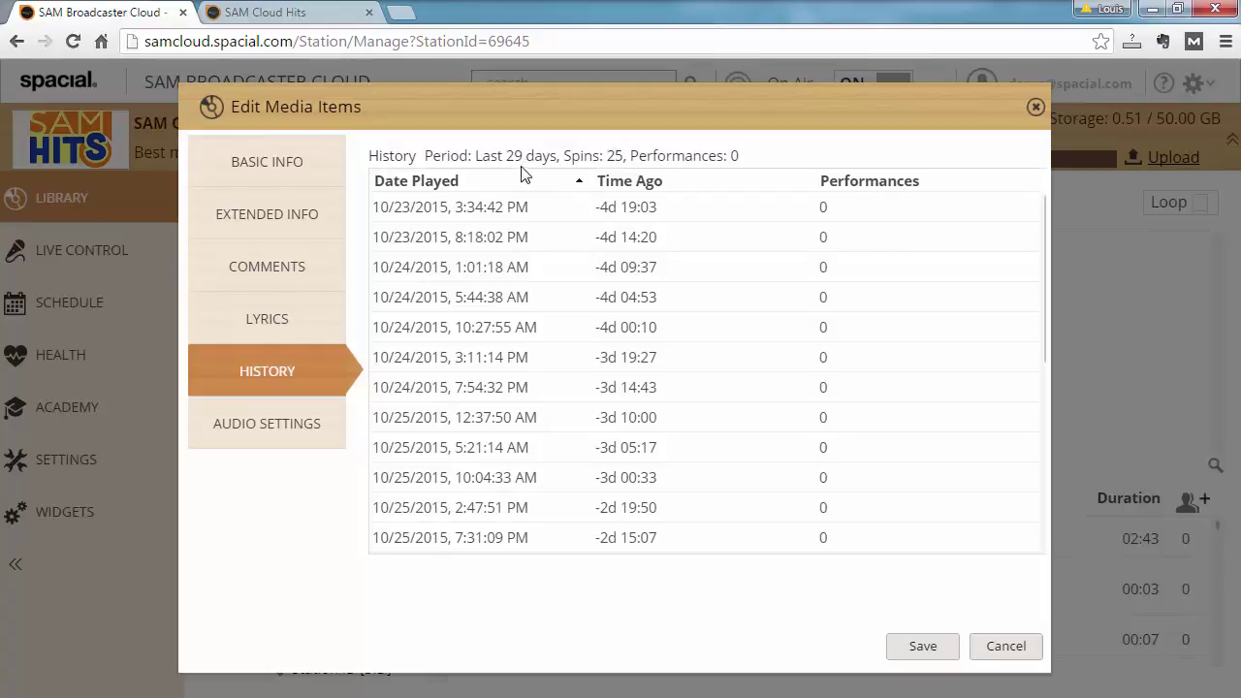
# Step: Set the Cross option to No in audio settings and save the track's edits
pyautogui.click(269, 432)
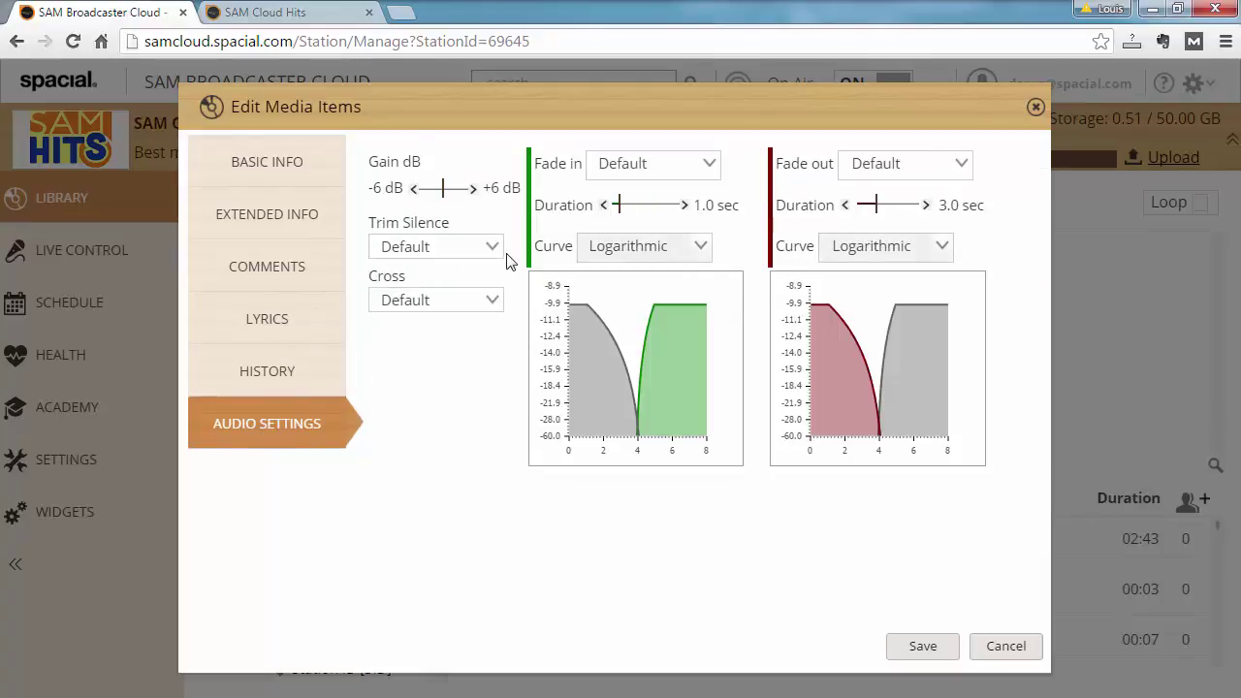
pyautogui.click(460, 302)
pyautogui.click(400, 375)
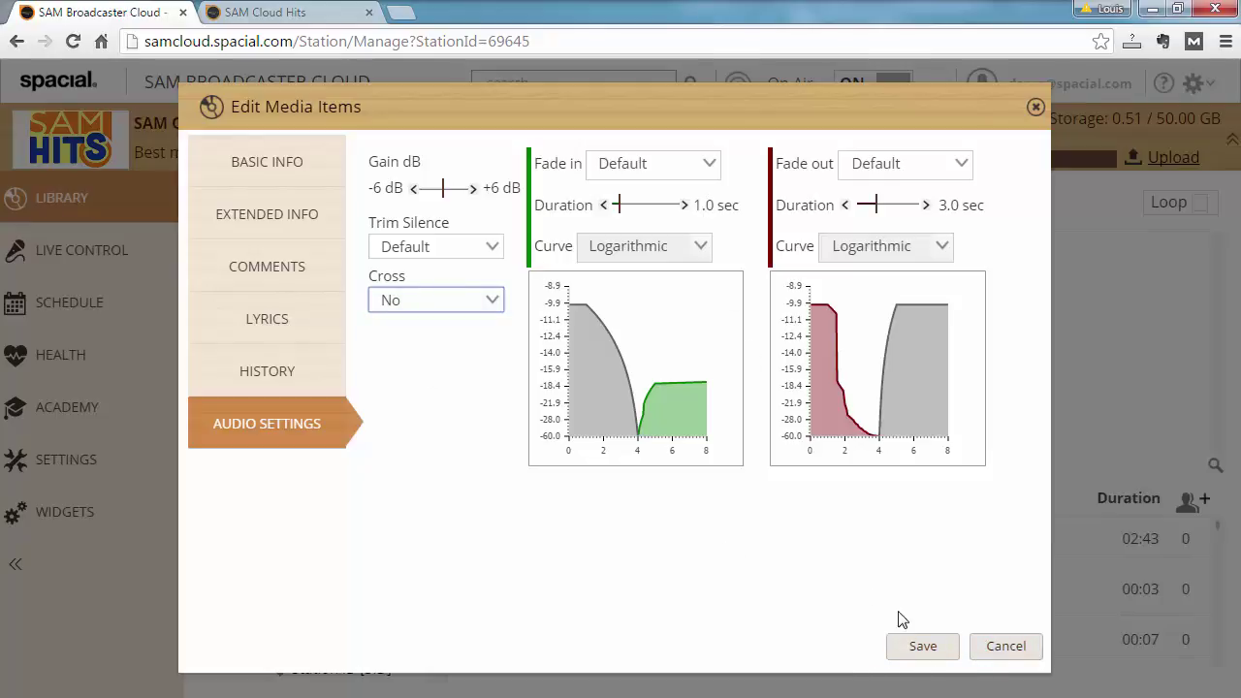
pyautogui.click(920, 656)
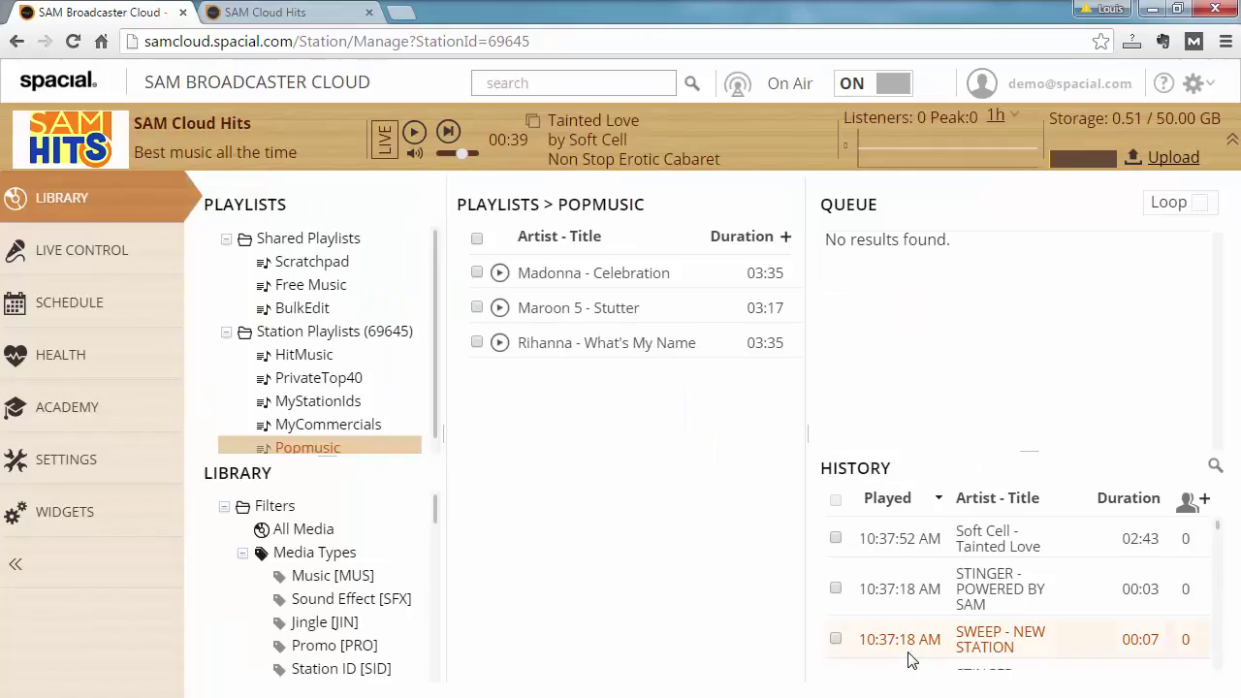
# Step: Select all three tracks, Madonna's Celebration through Rihanna's What's My Name, and right-click them
pyautogui.click(633, 267)
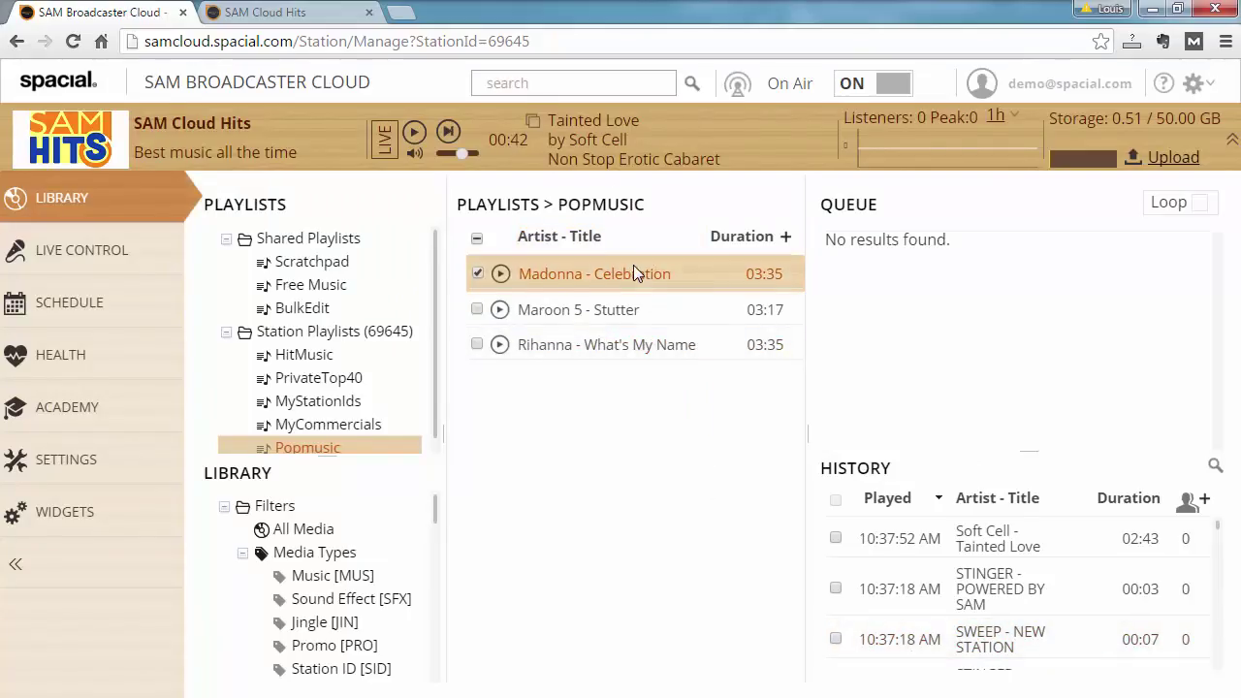
pyautogui.keyDown('shift'); pyautogui.click(612, 346); pyautogui.keyUp('shift')
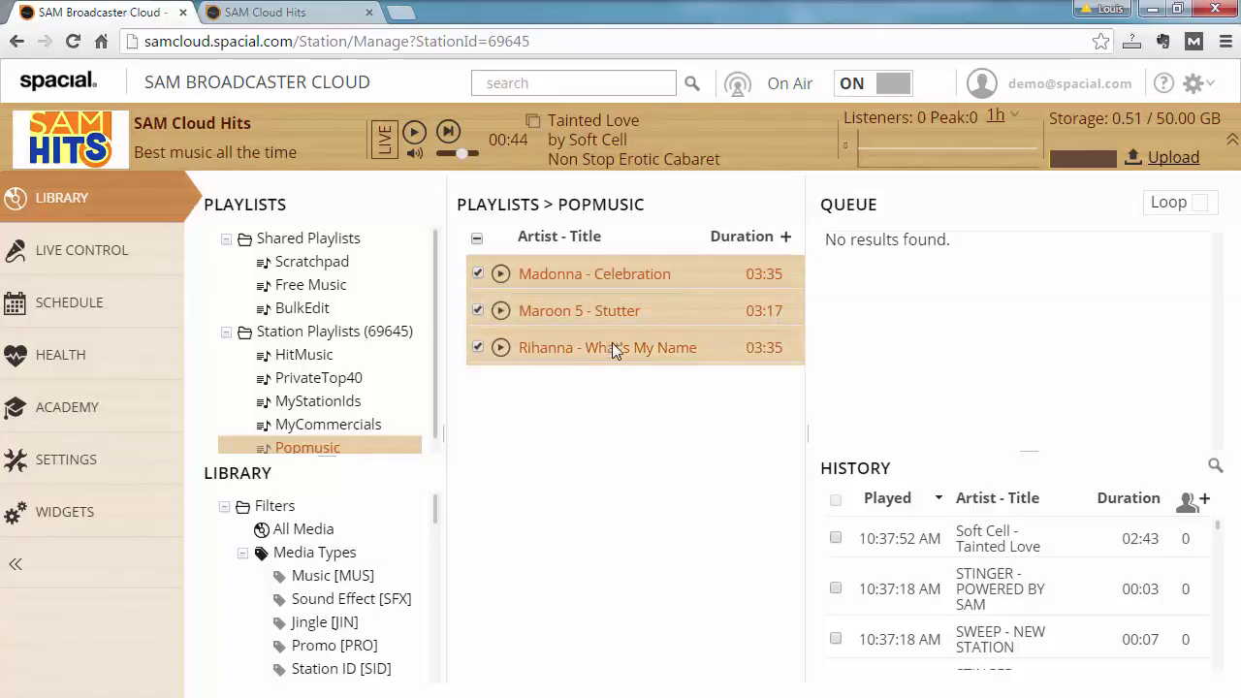
pyautogui.rightClick(627, 274)
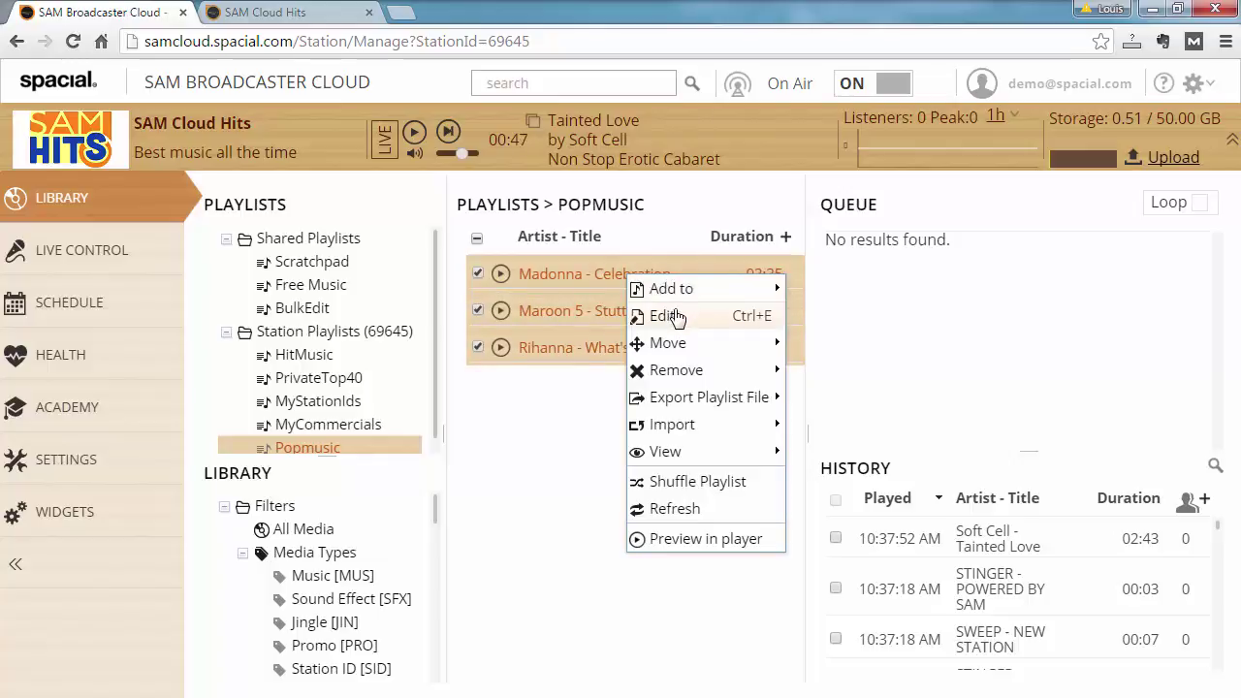
# Step: Edit the three tracks together, viewing Celebration, Stutter and What's My Name, then cancel
pyautogui.click(675, 315)
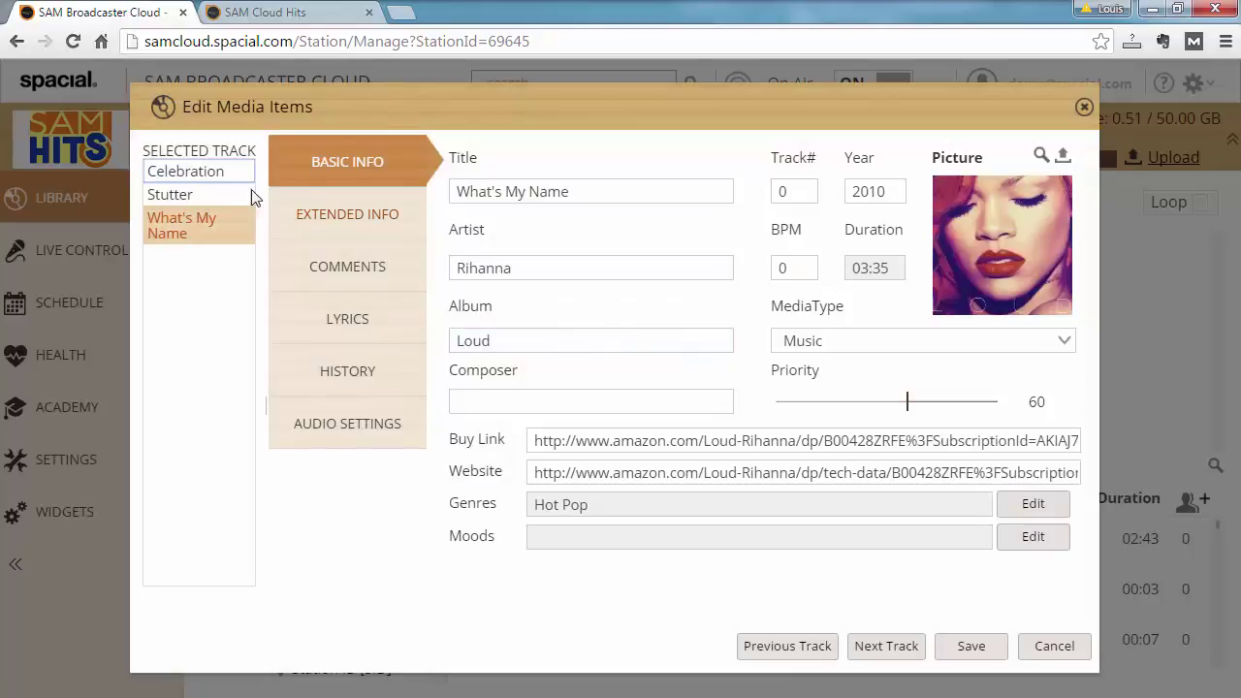
pyautogui.click(185, 171)
pyautogui.click(174, 195)
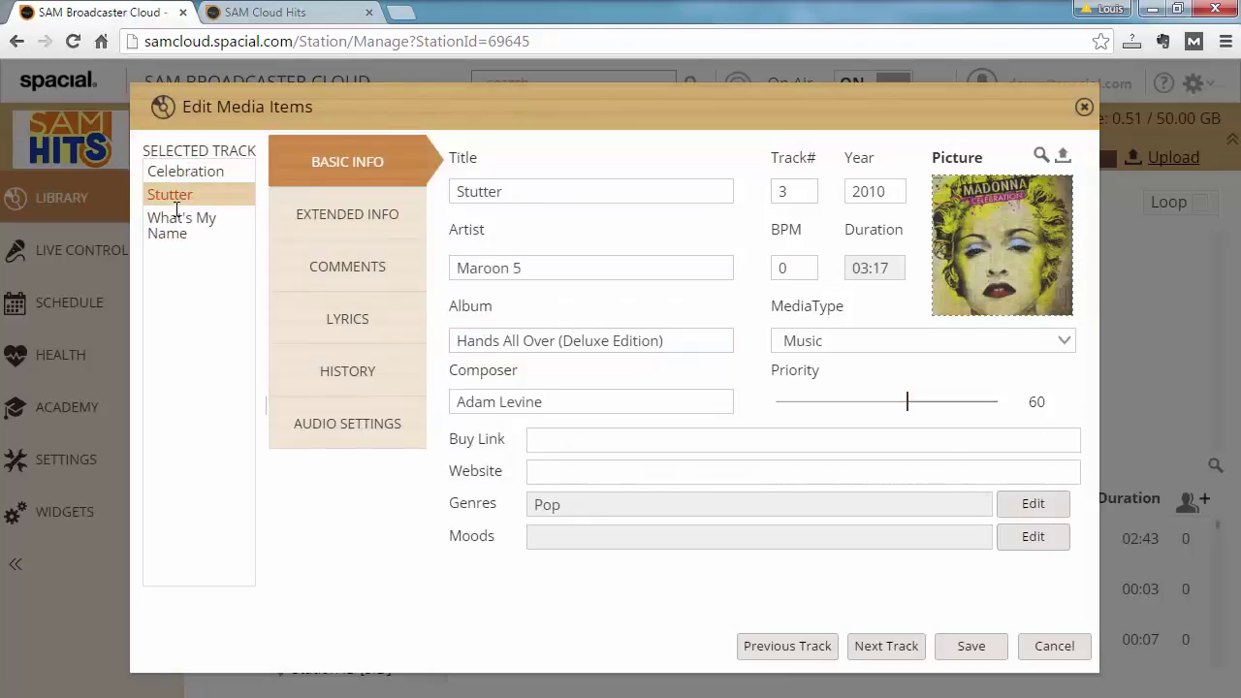
pyautogui.click(174, 230)
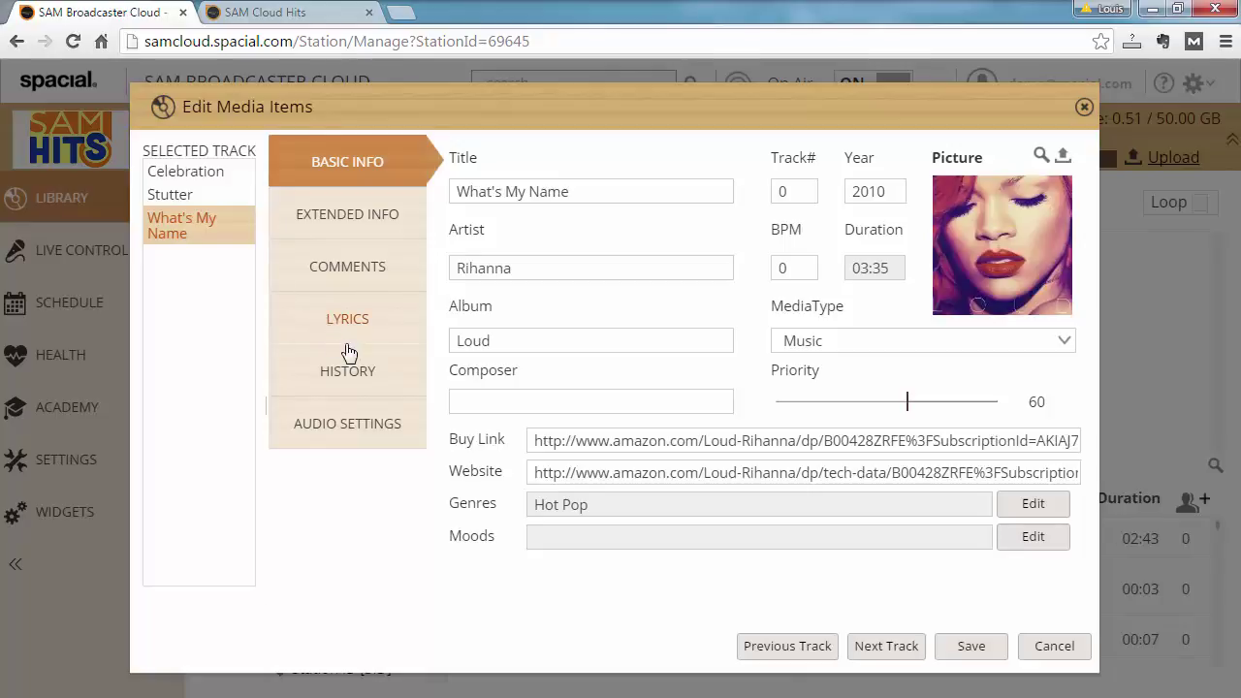
pyautogui.click(1054, 648)
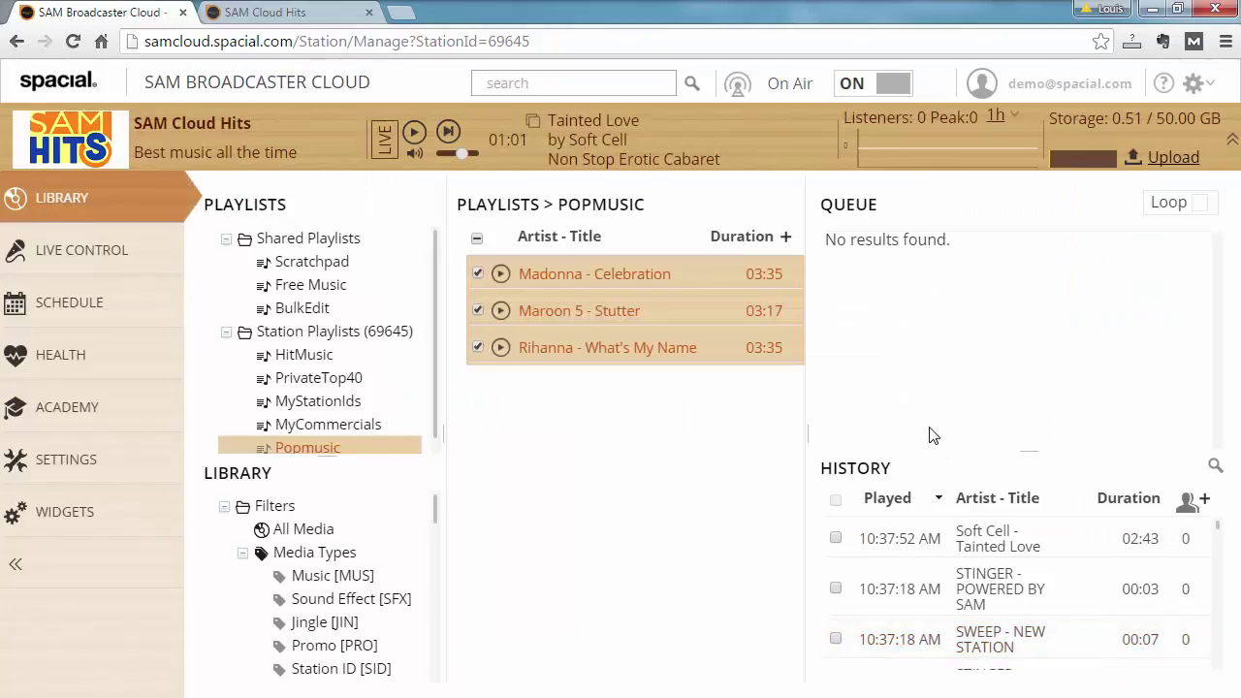